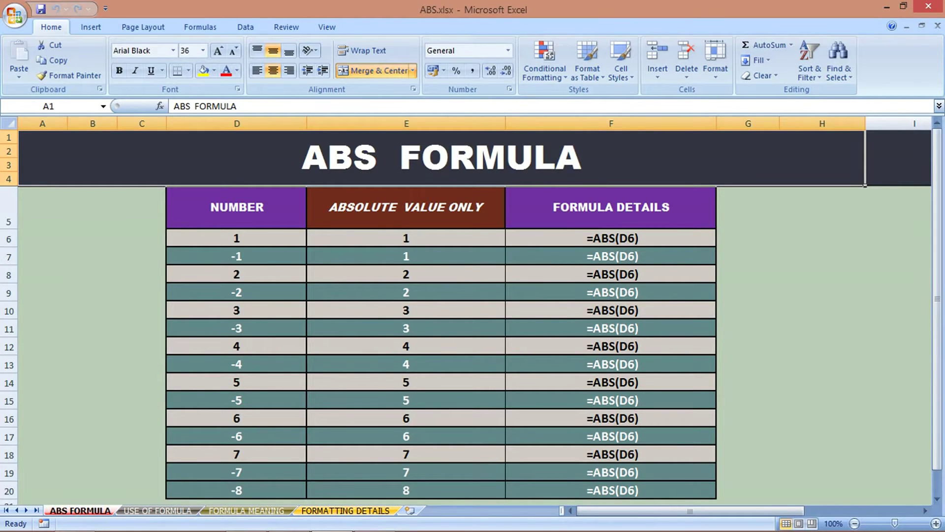
Review the NUMBER, ABSOLUTE VALUE ONLY and FORMULA DETAILS column headings.
left_click(237, 207)
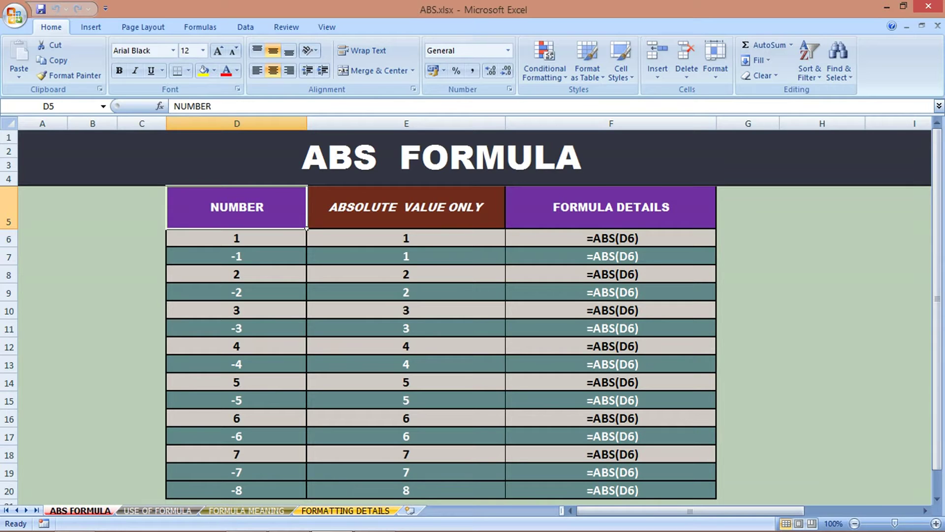
left_click(406, 207)
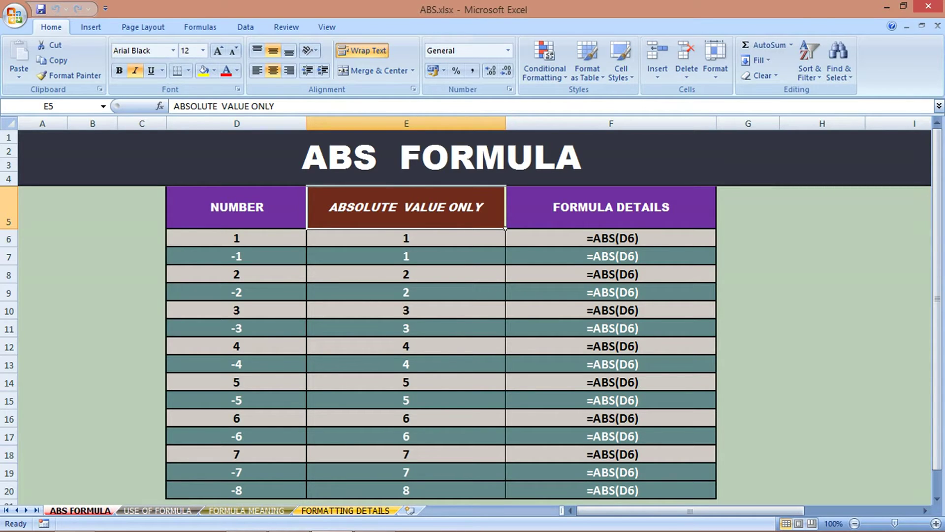
left_click(611, 207)
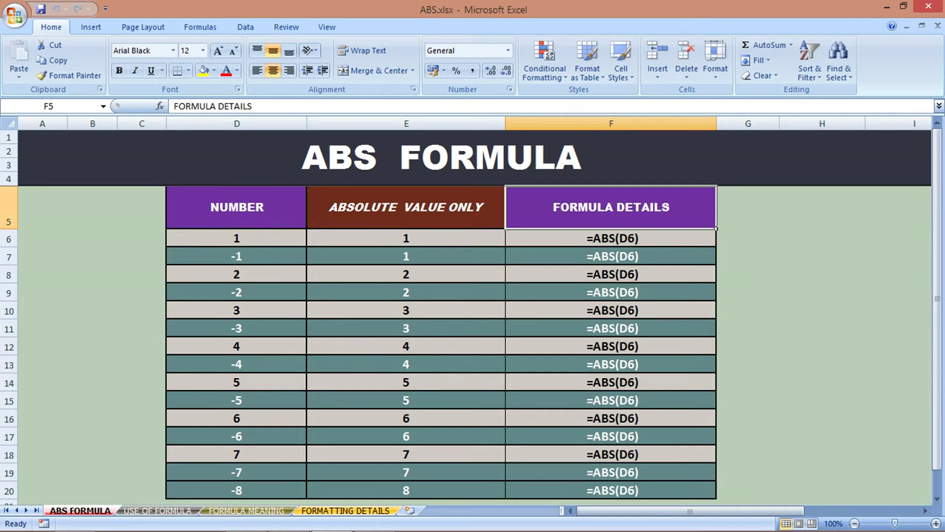
Enter =ABS(D6) in E6 and confirm the ABS formulas down through E12.
left_click(503, 243)
type("=ABS(D6)")
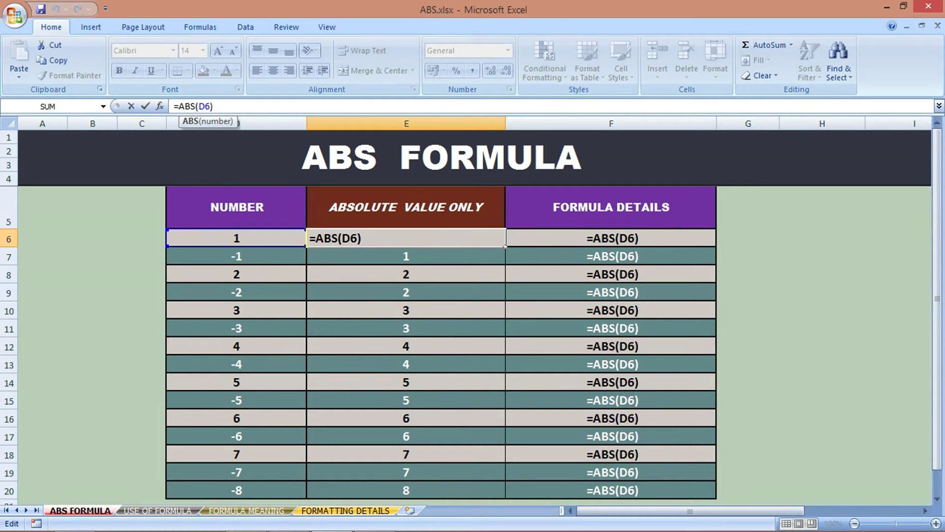
key("Return")
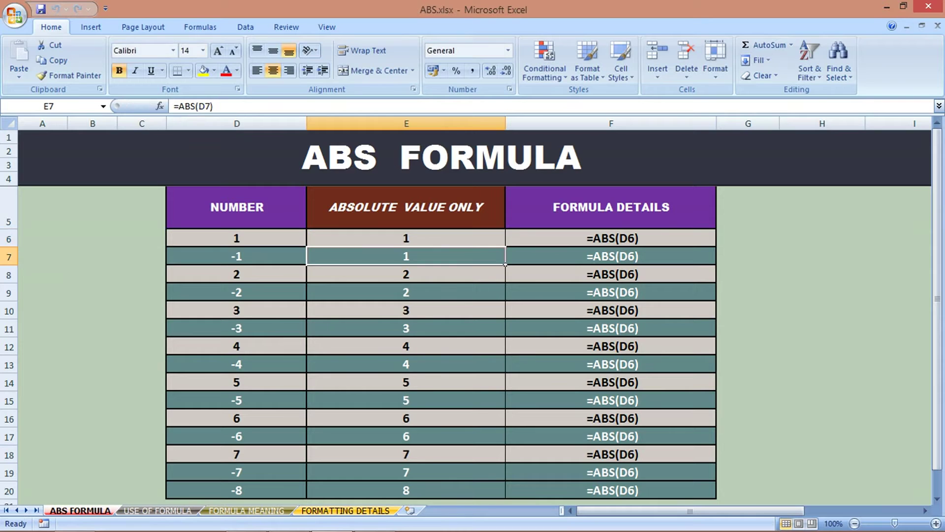
left_click(191, 106)
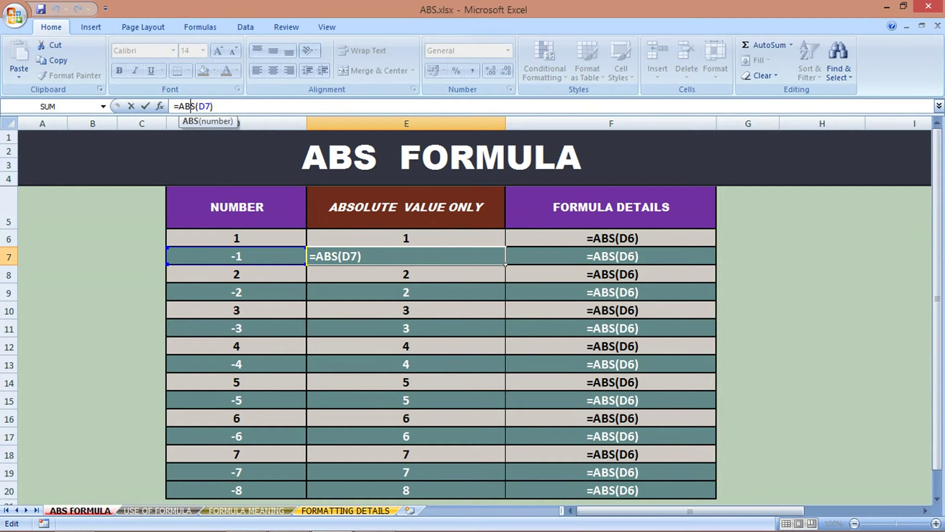
key("Return")
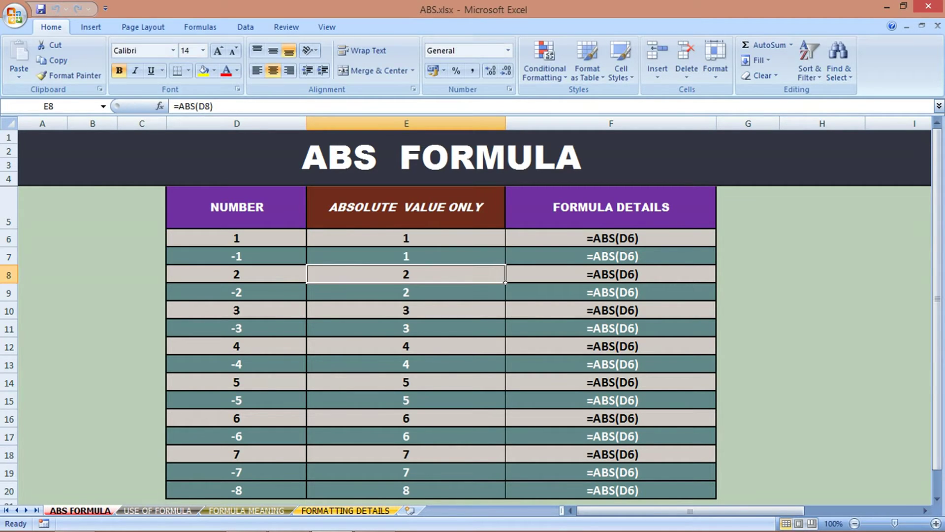
left_click(191, 106)
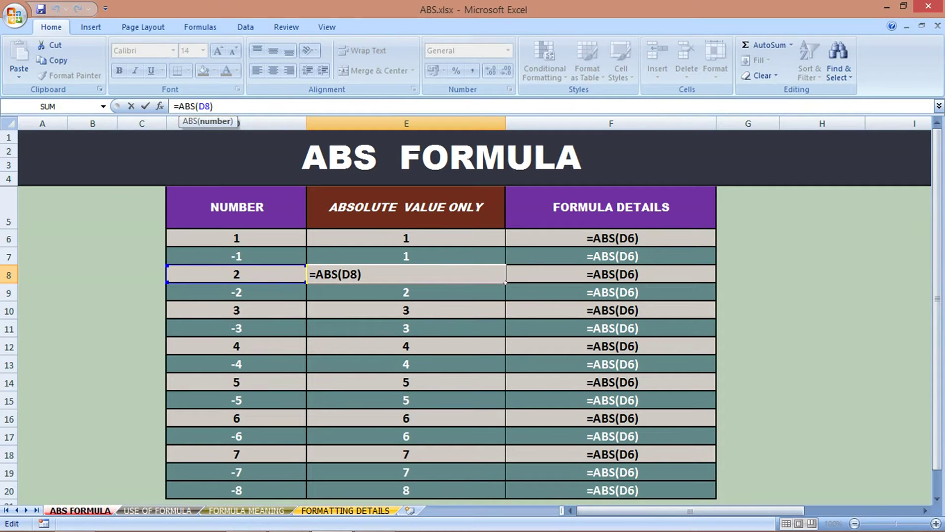
key("Return")
left_click(198, 106)
type("=ABS(D9)")
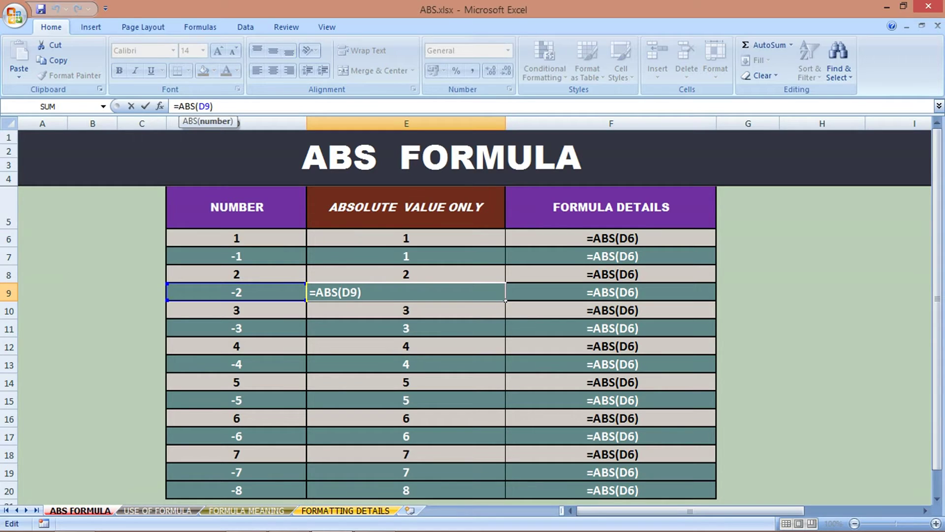
key("Return")
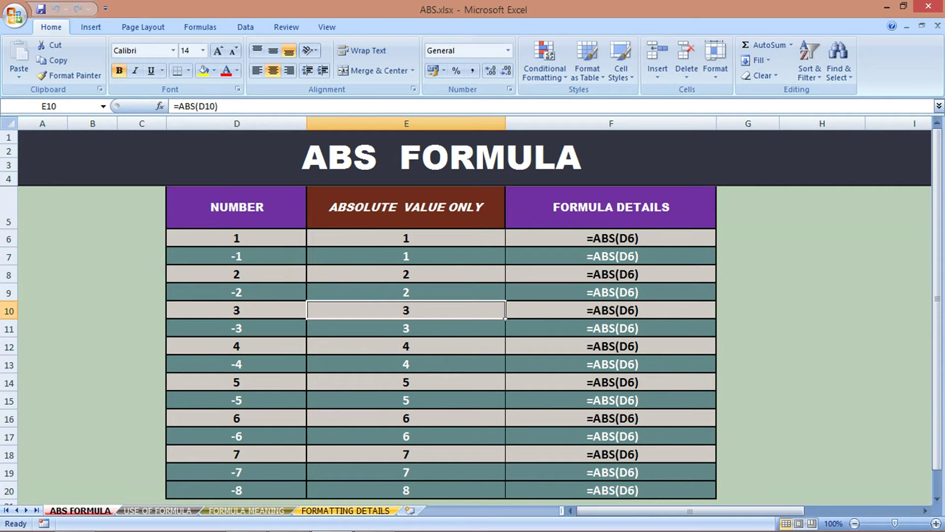
left_click(191, 106)
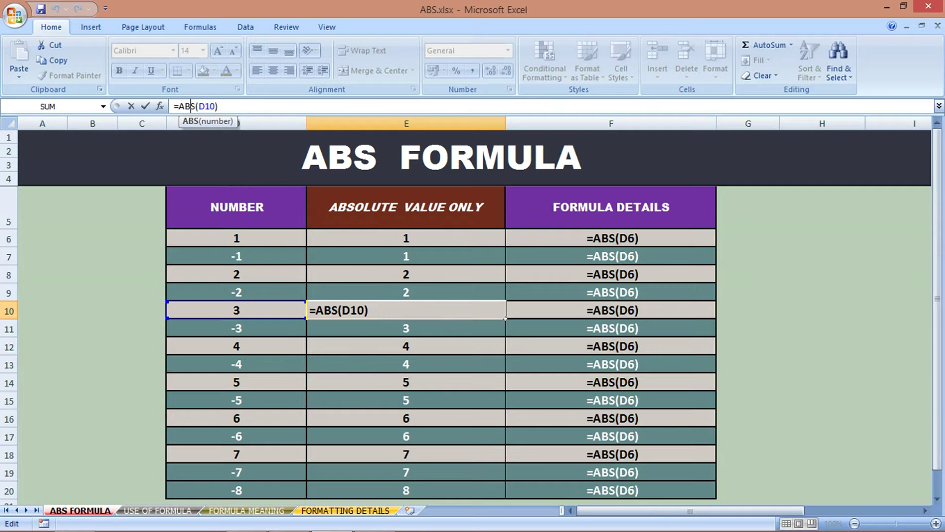
key("Return")
left_click(199, 106)
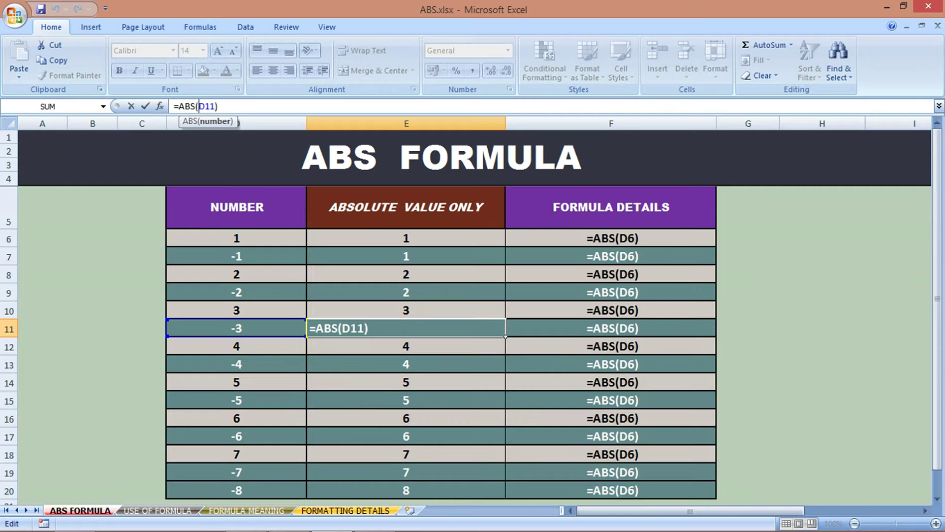
key("Return")
left_click(199, 105)
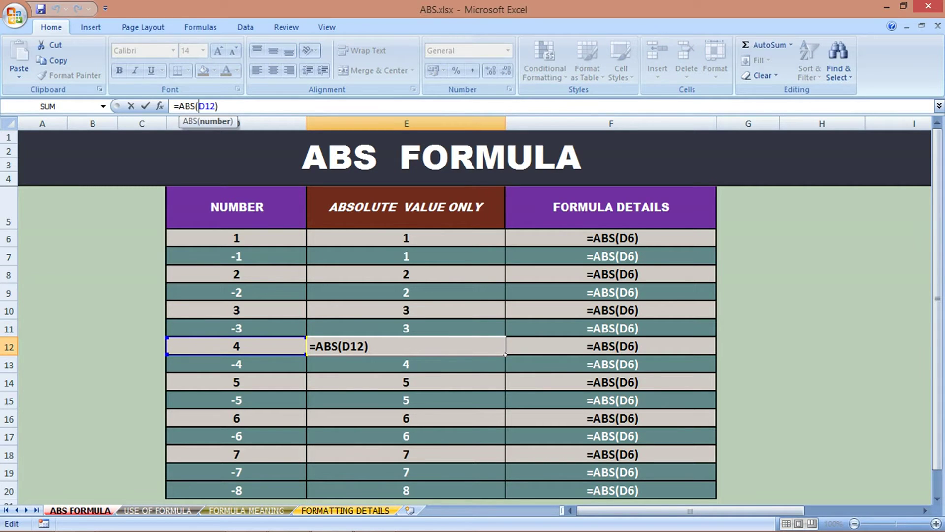
key("Return")
Confirm the ABS formulas in E13 through E20, including =ABS(D19) and =ABS(D20).
left_click(196, 106)
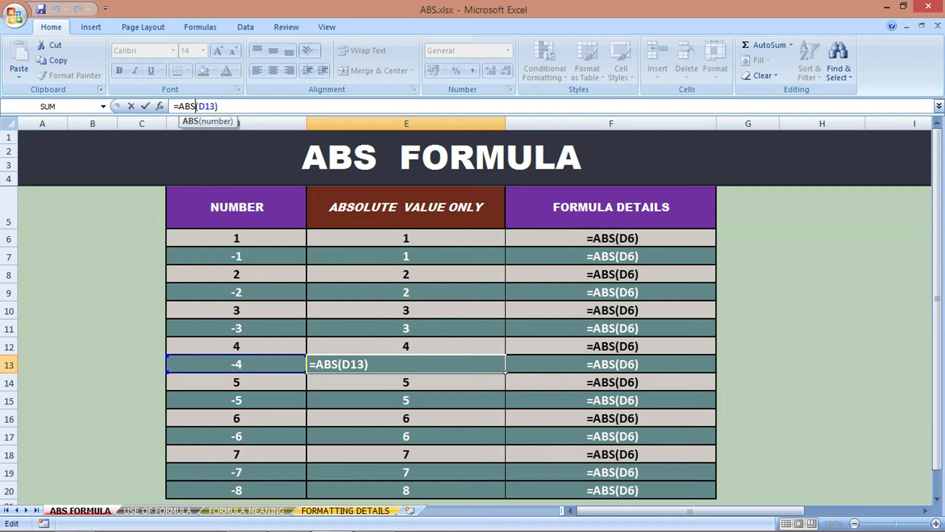
key("Return")
left_click(197, 105)
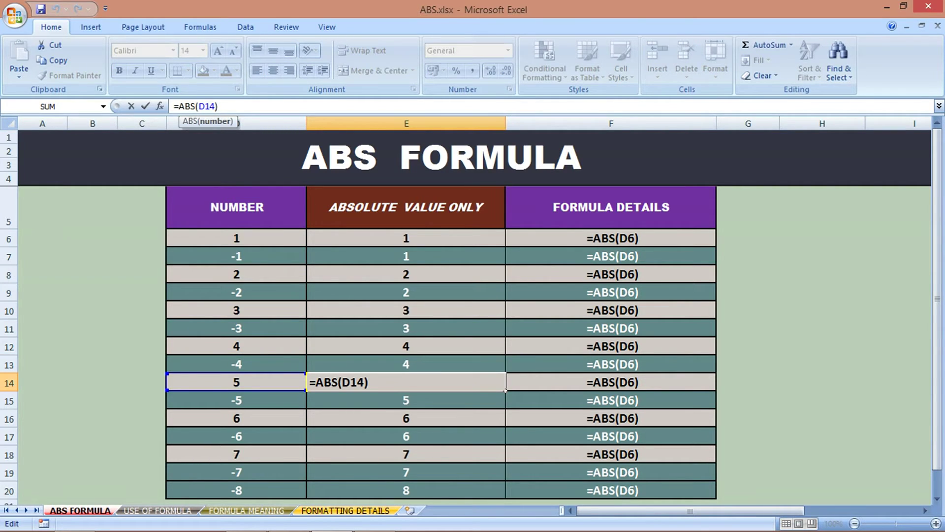
key("Return")
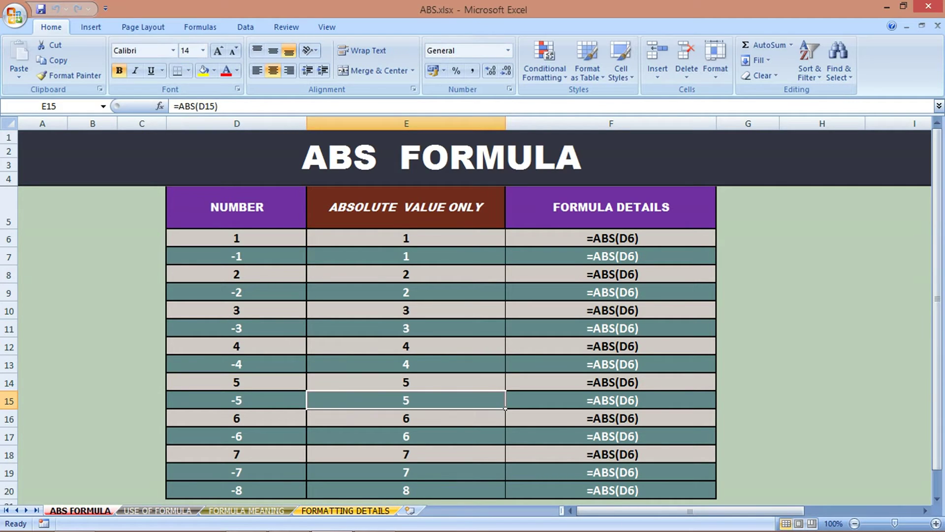
left_click(195, 106)
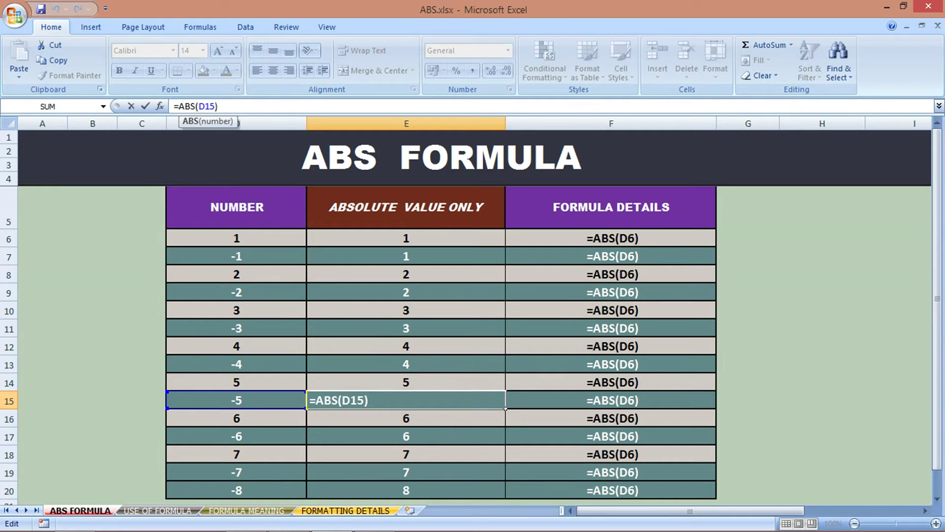
key("Return")
left_click(198, 106)
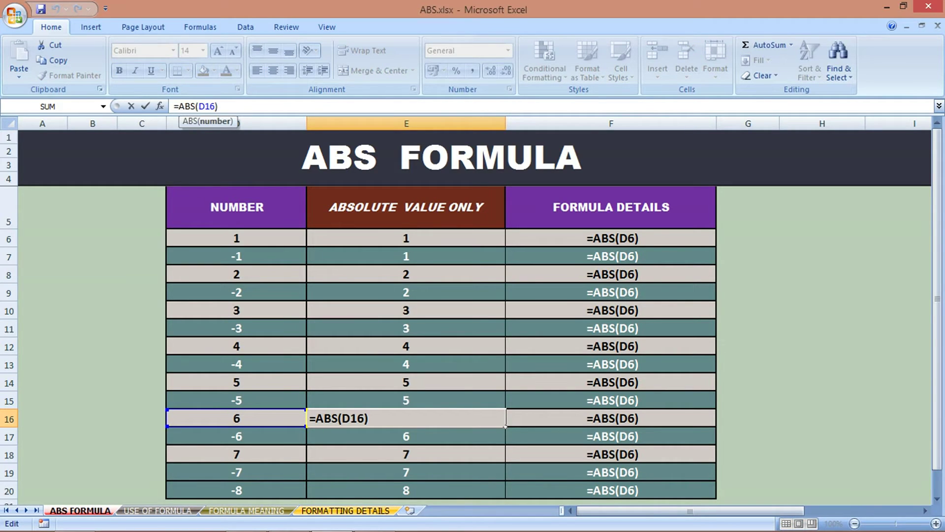
key("Return")
left_click(205, 106)
left_click(503, 429)
type("=ABS(D17)")
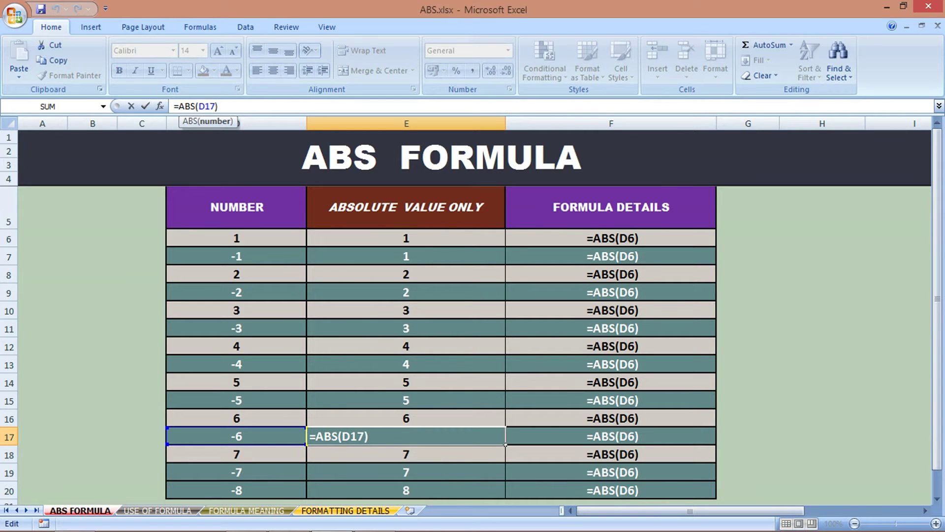
key("Return")
left_click(198, 106)
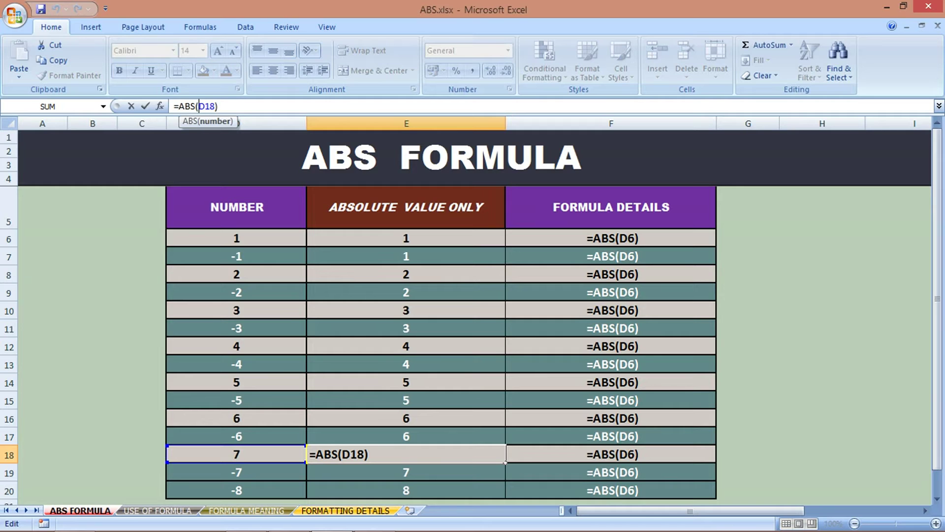
key("Return")
left_click(196, 106)
type("=ABS(D19)")
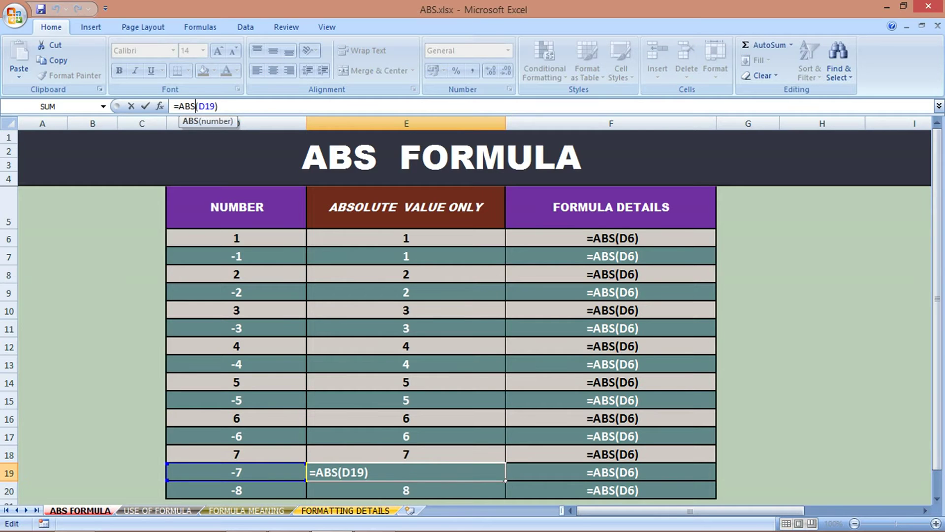
key("Return")
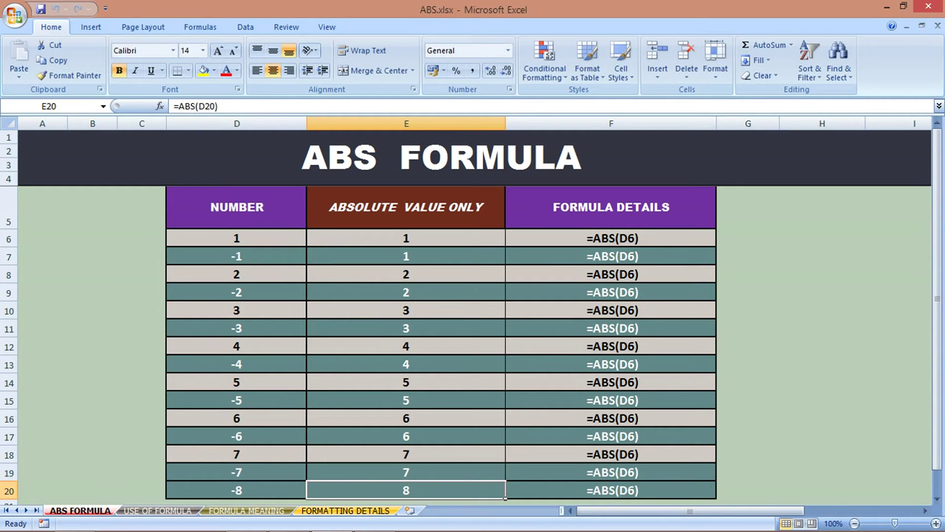
left_click(200, 106)
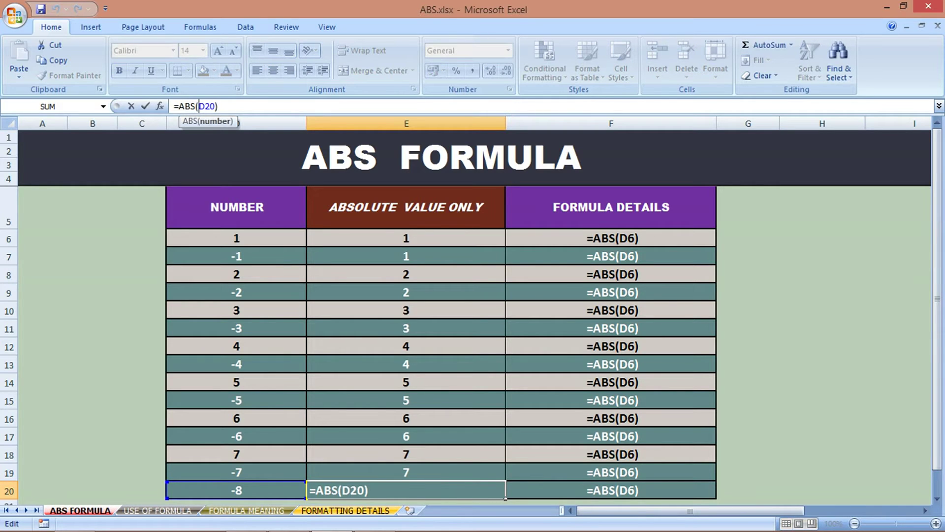
key("Return")
left_click(611, 238)
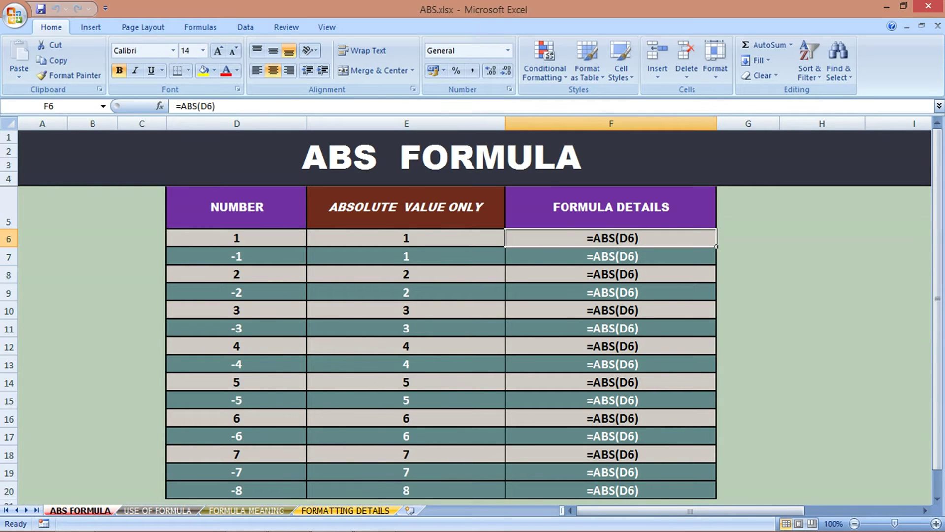
Review the FORMULA DETAILS text in F7 to F20, then move to the next sheet.
left_click(611, 256)
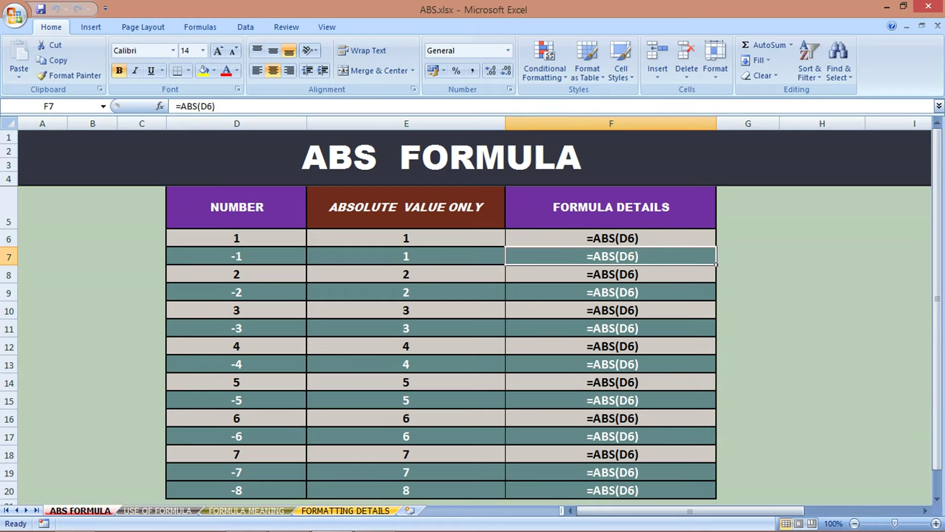
left_click(610, 274)
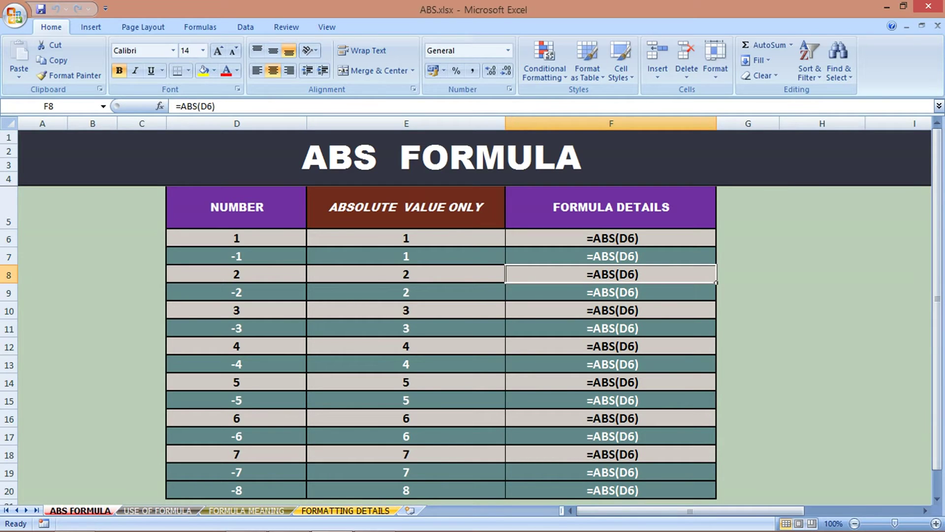
left_click(610, 292)
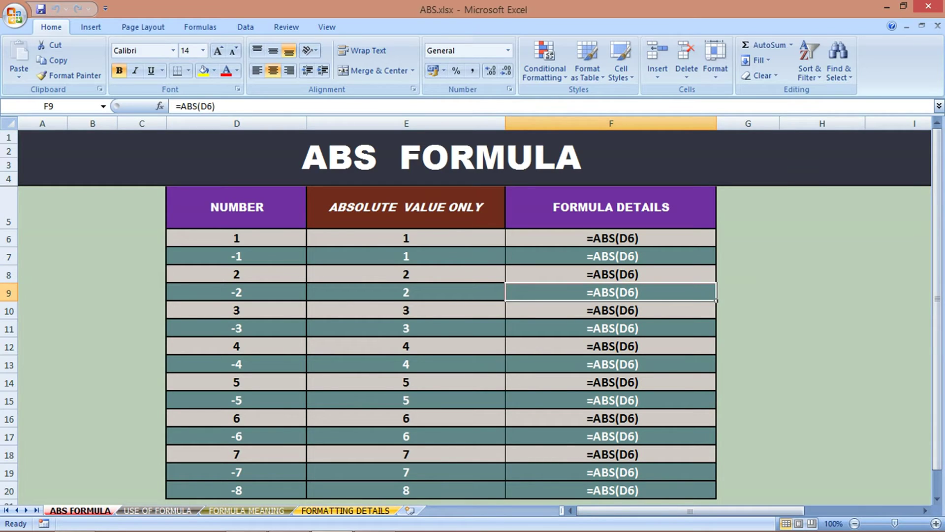
left_click(610, 310)
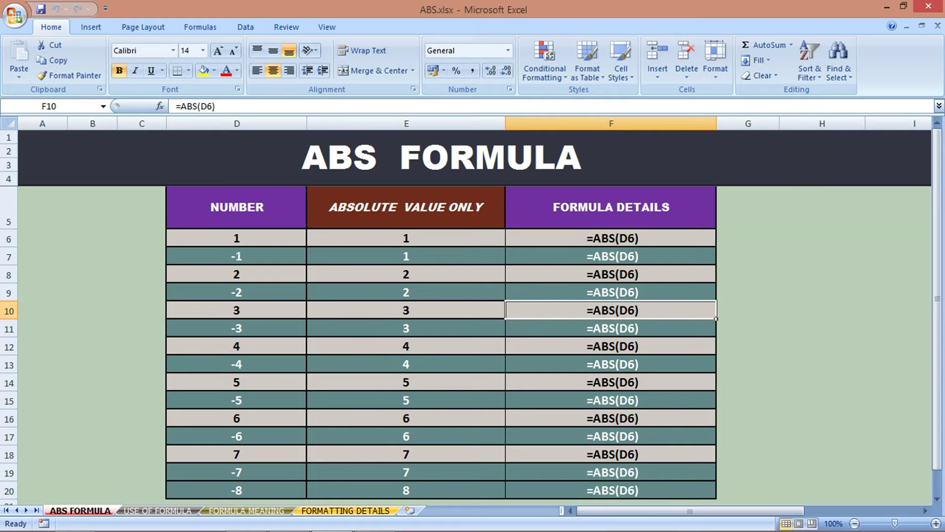
left_click(610, 327)
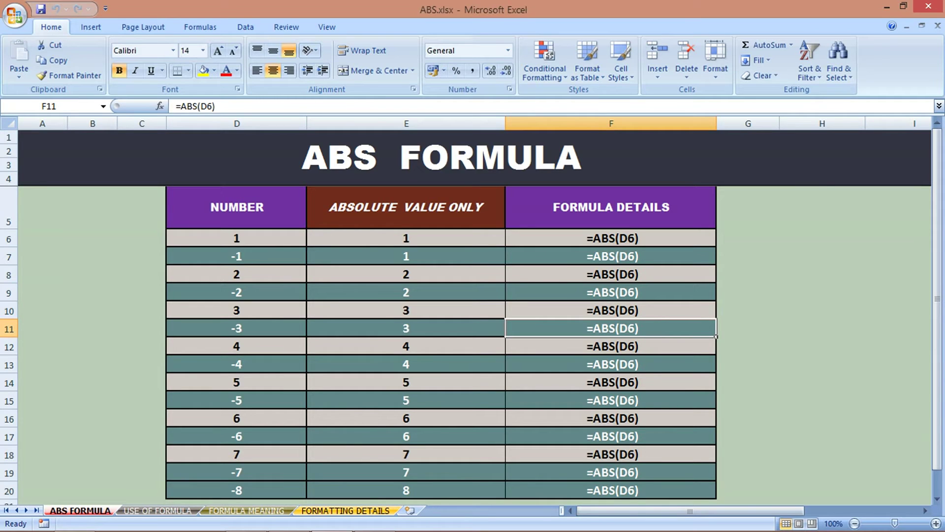
left_click(611, 346)
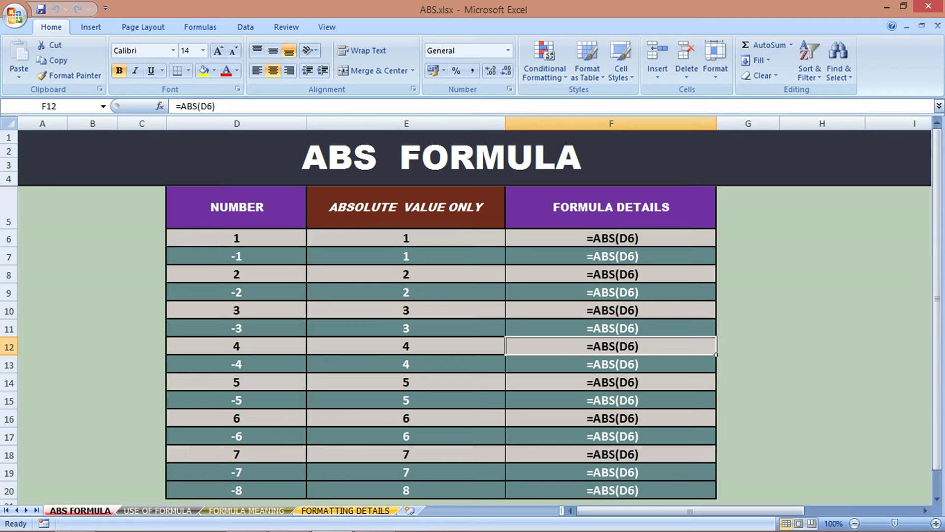
left_click(611, 364)
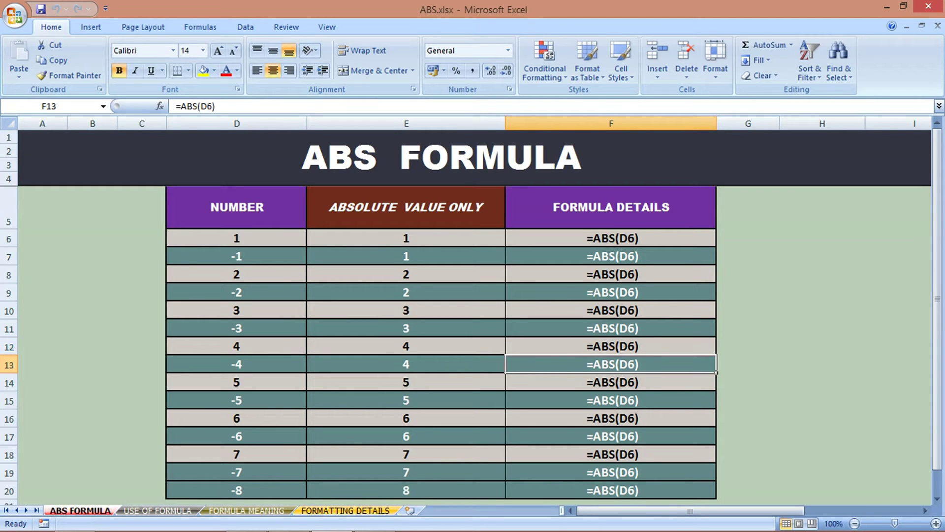
left_click(611, 382)
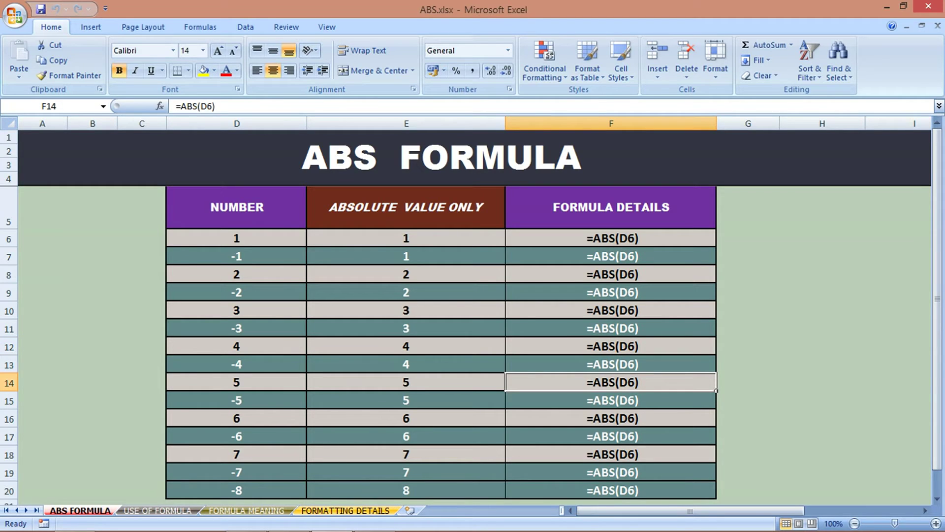
left_click(610, 399)
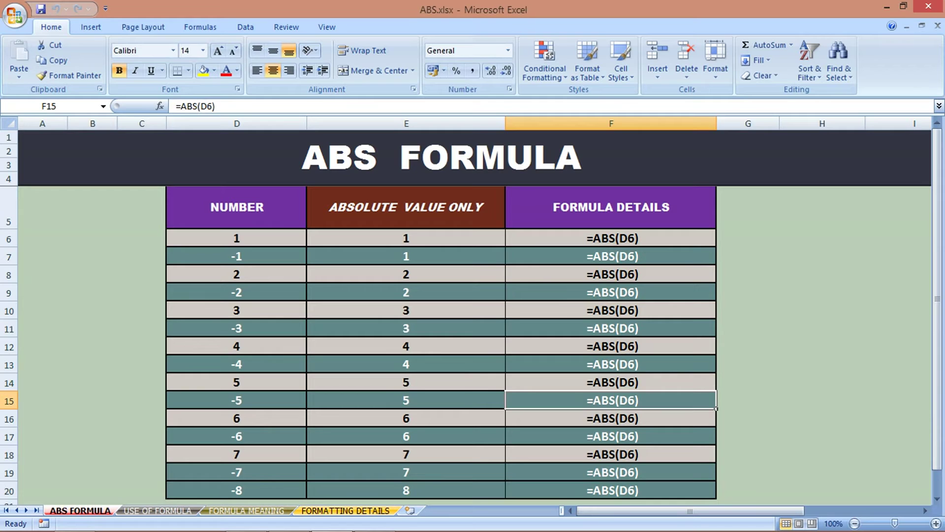
left_click(610, 418)
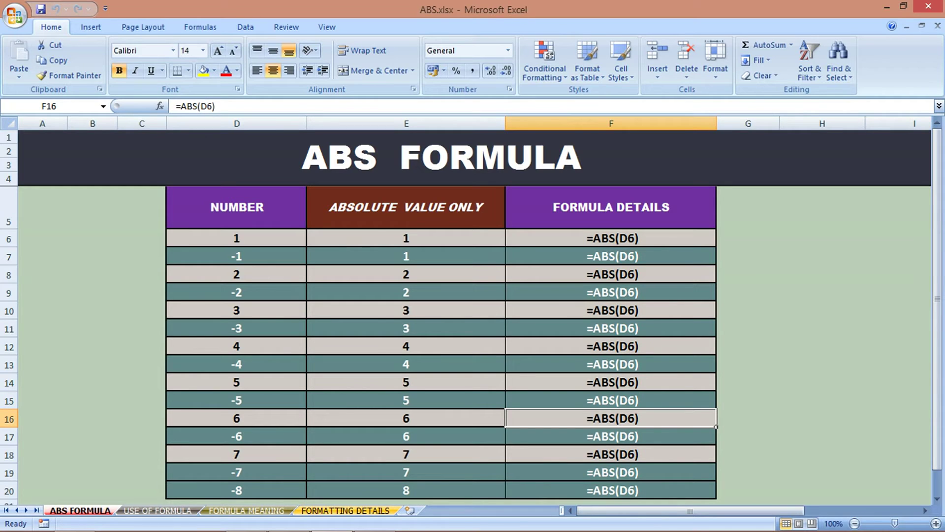
left_click(611, 436)
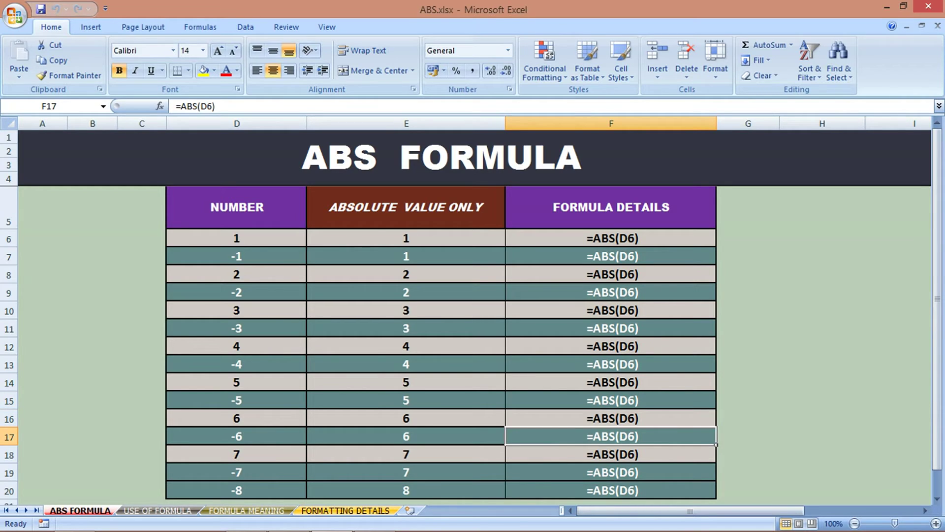
left_click(610, 454)
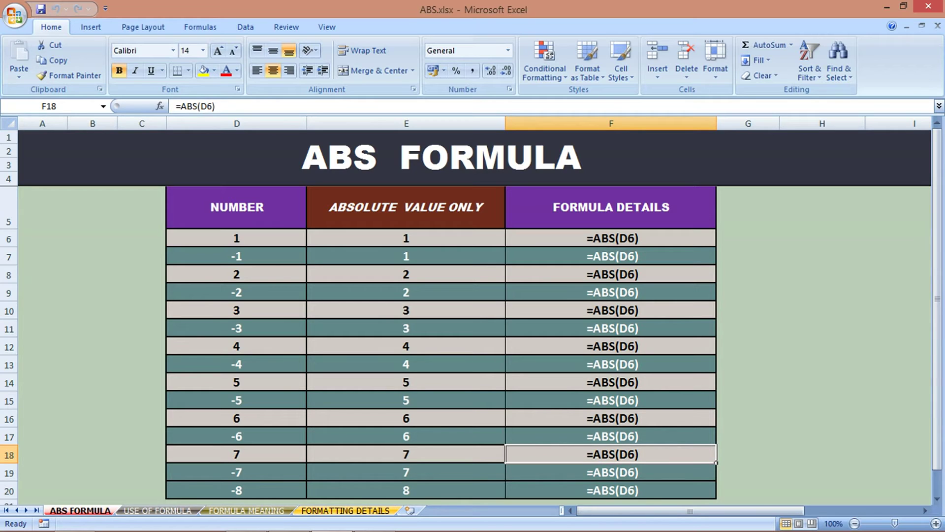
left_click(611, 472)
left_click(610, 490)
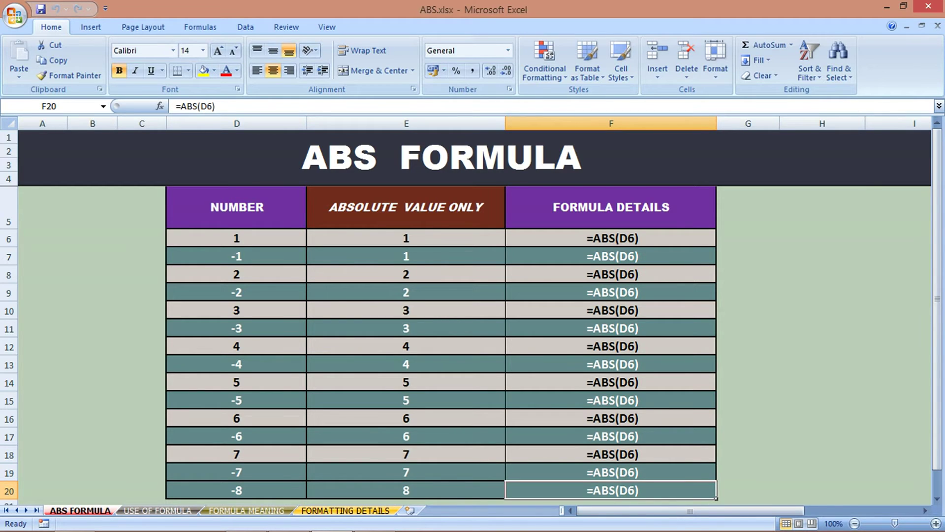
left_click(441, 157)
key("ctrl+Page_Down")
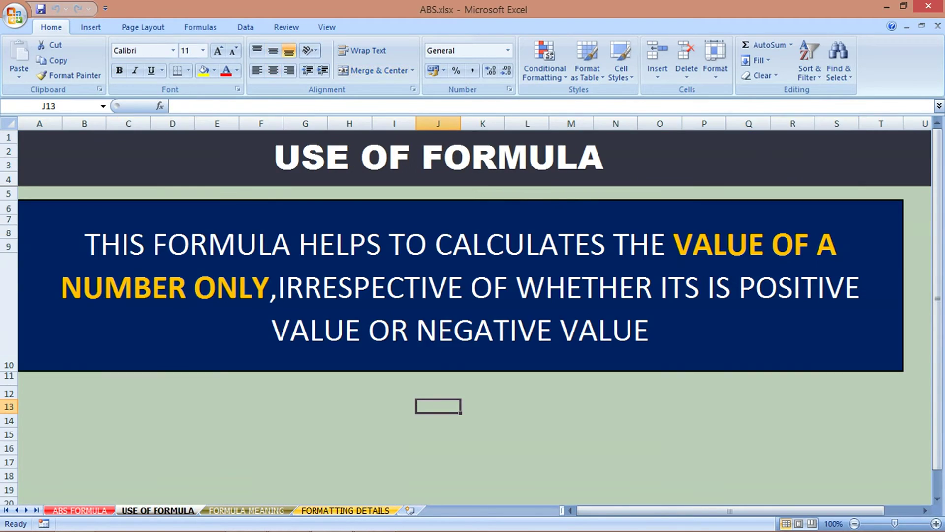
Select the USE OF FORMULA title and explanation, then continue to FORMULA MEANING.
left_click(438, 157)
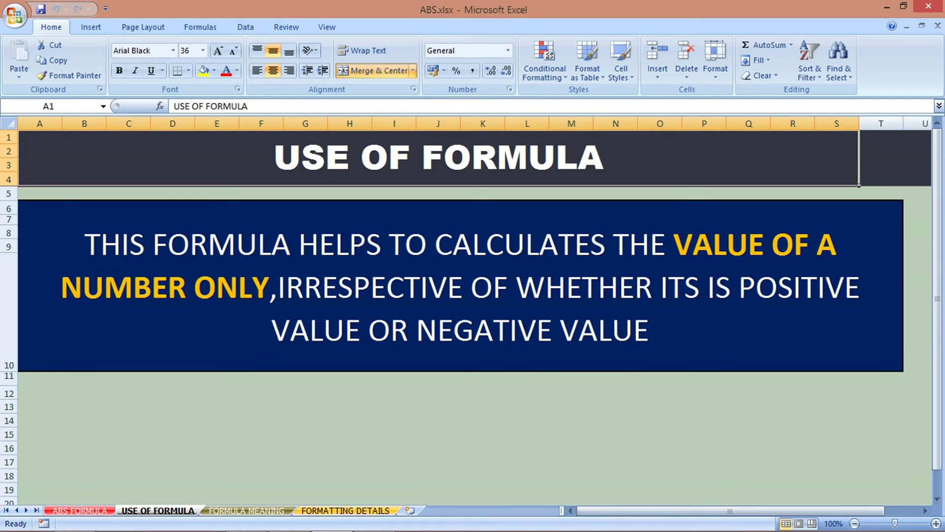
key("Down")
key("Down")
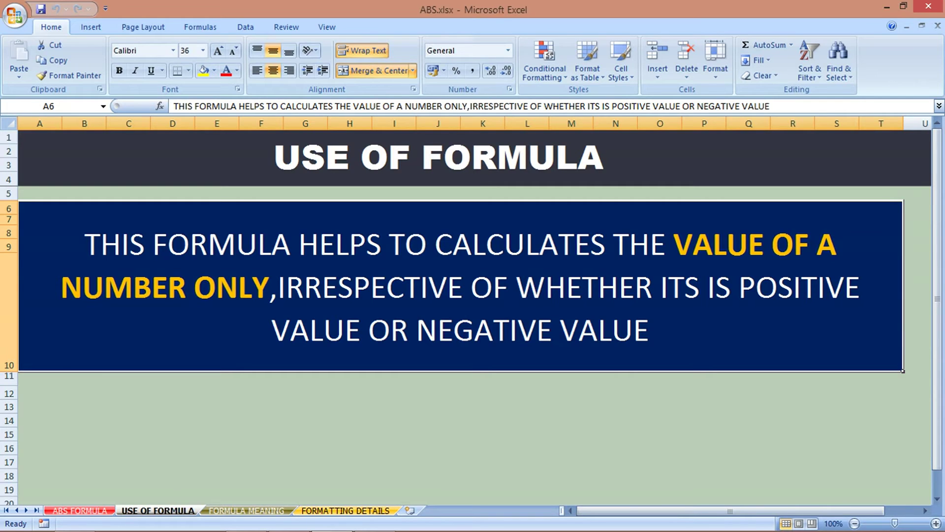
key("ctrl+Page_Down")
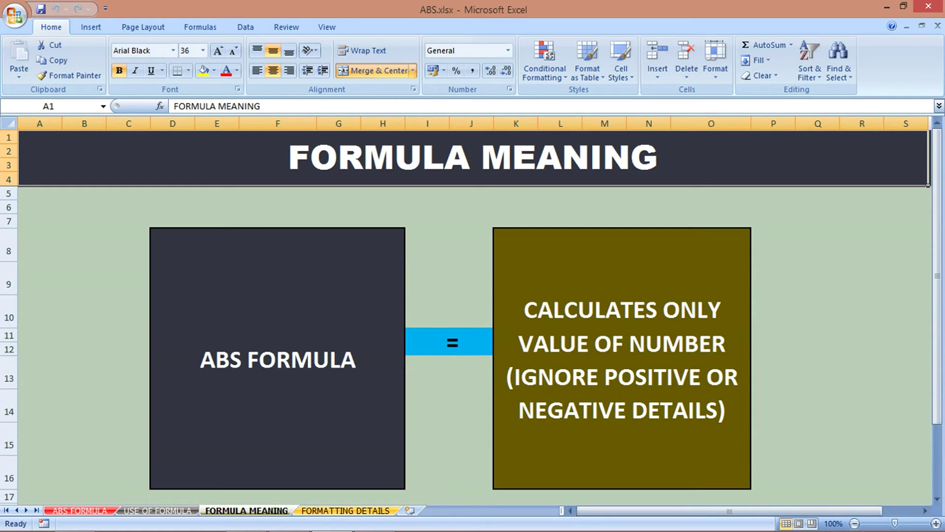
Look over the ABS FORMULA box and its meaning, then go to FORMATTING DETAILS.
left_click(277, 295)
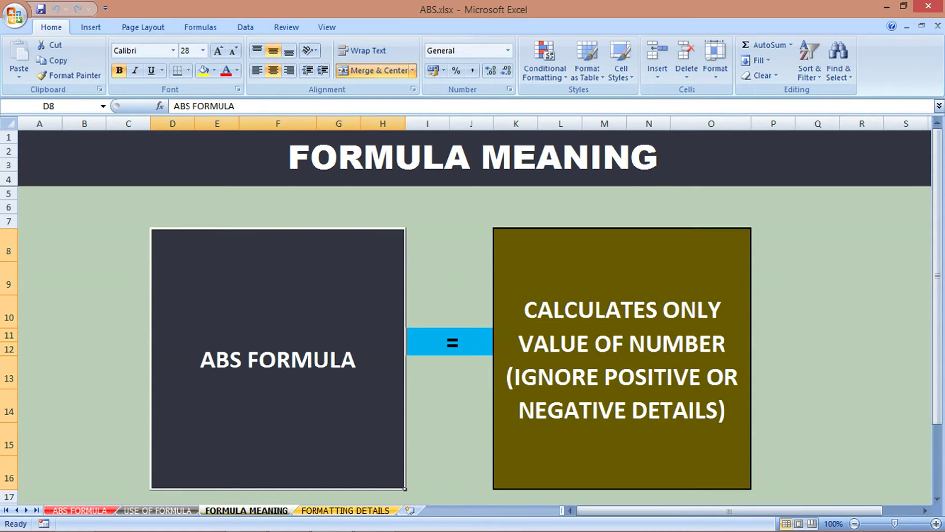
key("Right")
key("Right")
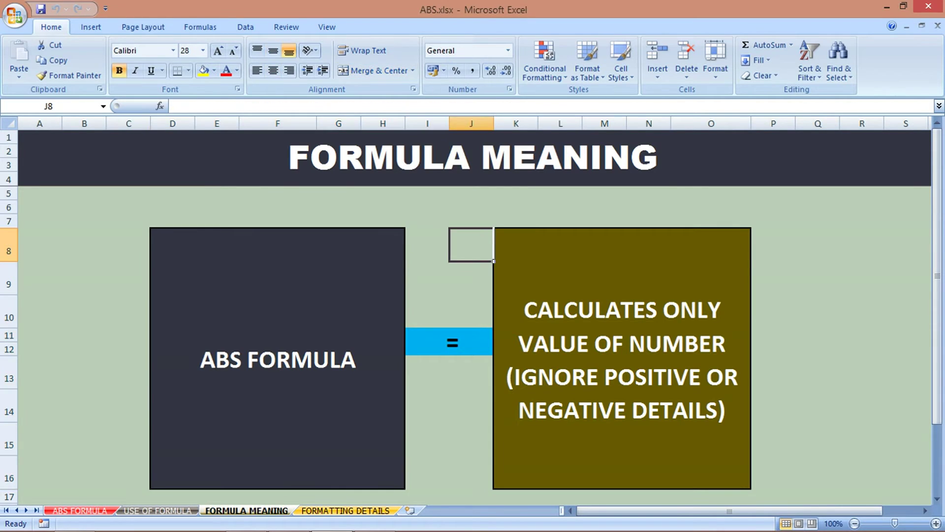
key("Right")
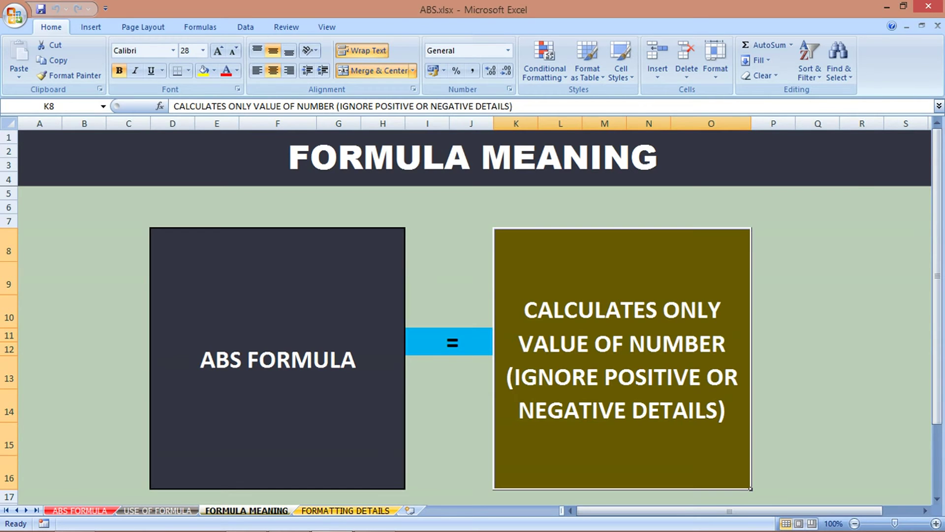
key("ctrl+Page_Down")
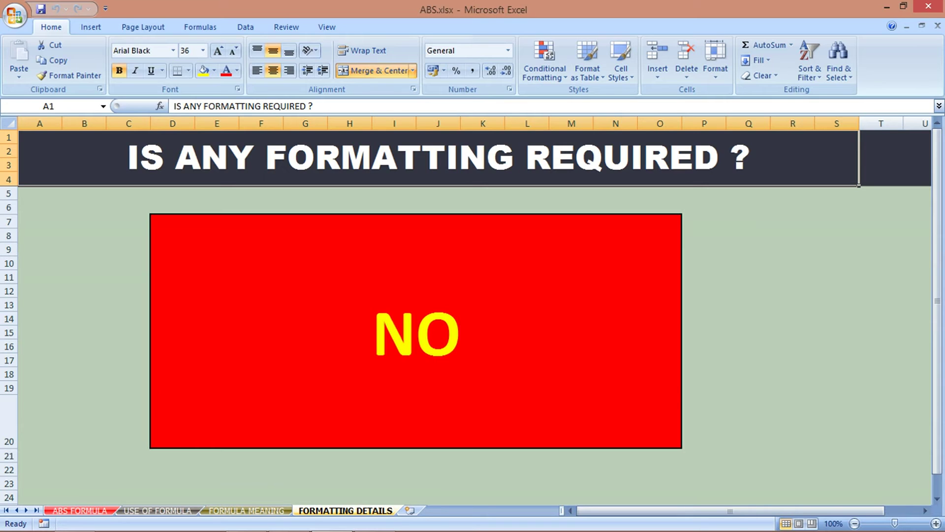
Select the NO answer block, then step back three sheets toward ABS FORMULA.
left_click(416, 275)
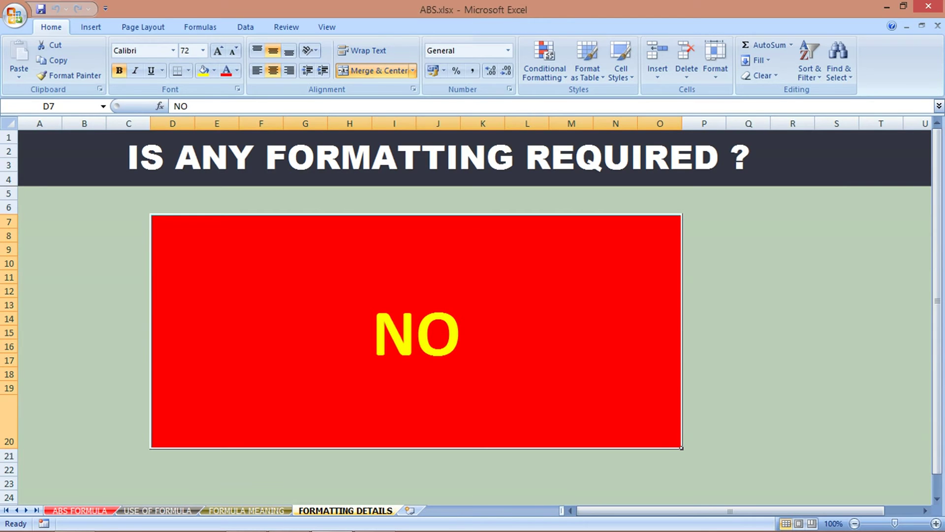
key("ctrl+Page_Up")
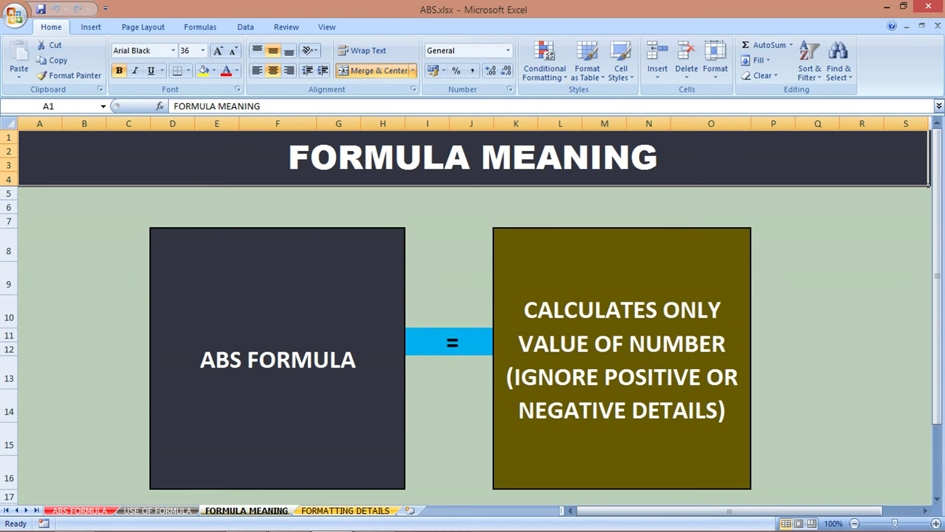
key("ctrl+Page_Up")
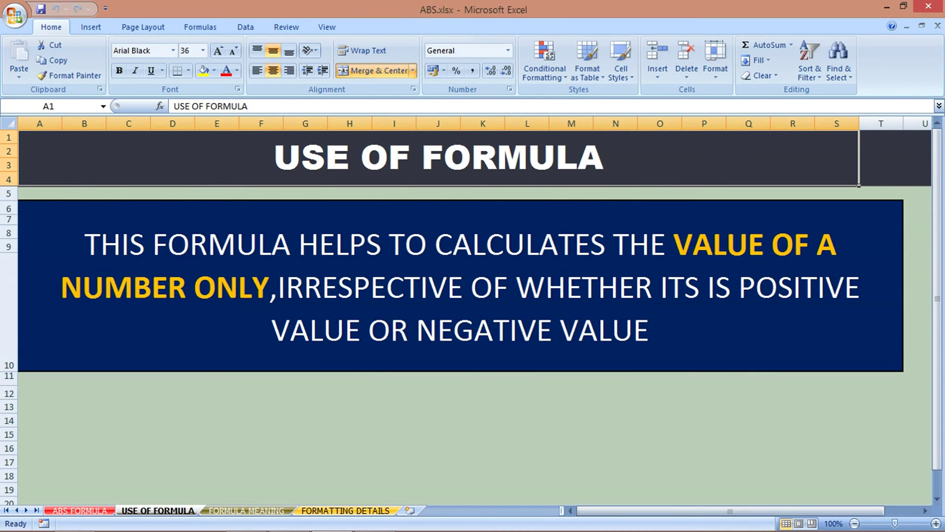
key("ctrl+Page_Up")
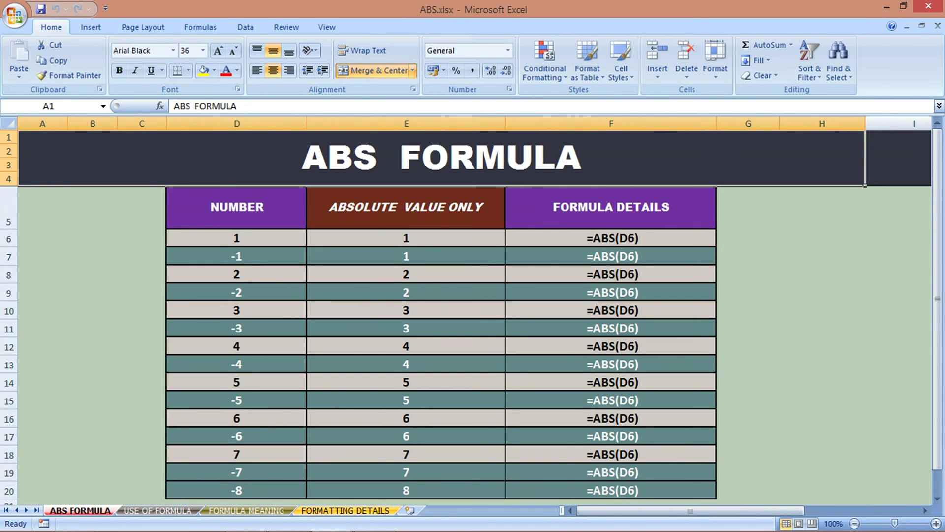
Enter positive numbers 172, 189, 653, 7832, 9876, 76532 and 9876890 in alternate NUMBER cells.
left_click(236, 237)
type("172")
left_click(236, 273)
type("189")
key("Down")
type("653")
key("Return")
key("Down")
type("7832")
key("Return")
key("Down")
type("9876")
key("Return")
key("Down")
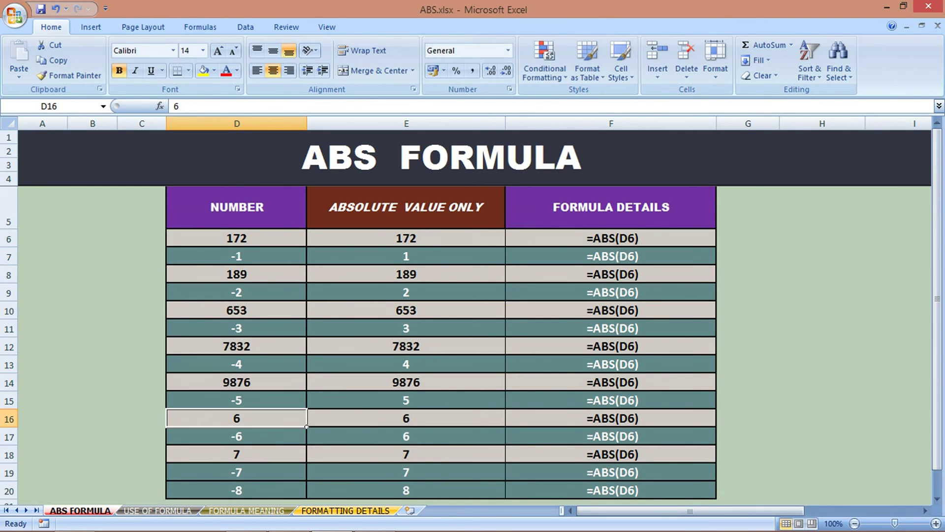
type("76532")
key("Return")
key("Down")
type("9876890")
key("Return")
key("Down")
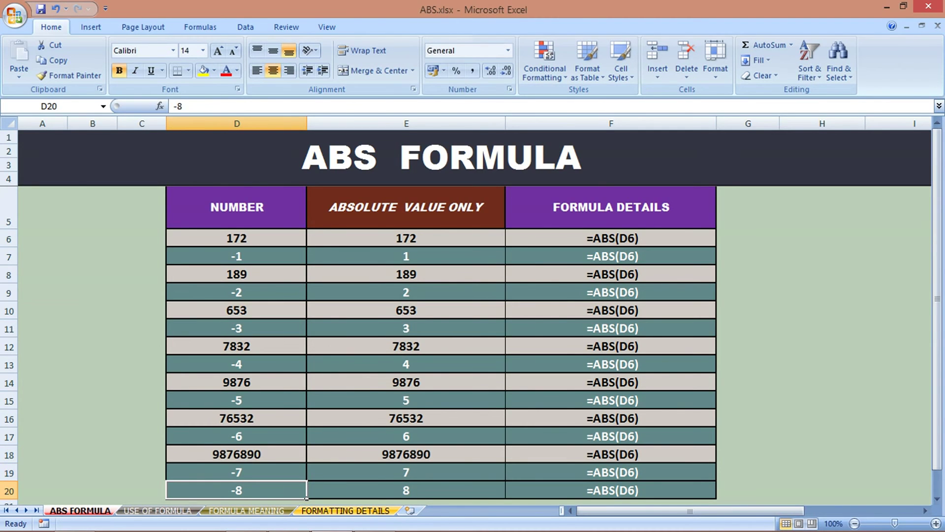
key("Up")
Enter negatives -218765, -128763426 and -43765321 in D7, D9 and D11.
left_click(236, 256)
type("-218765")
key("Return")
key("Down")
type("-128763426")
key("Return")
key("Down")
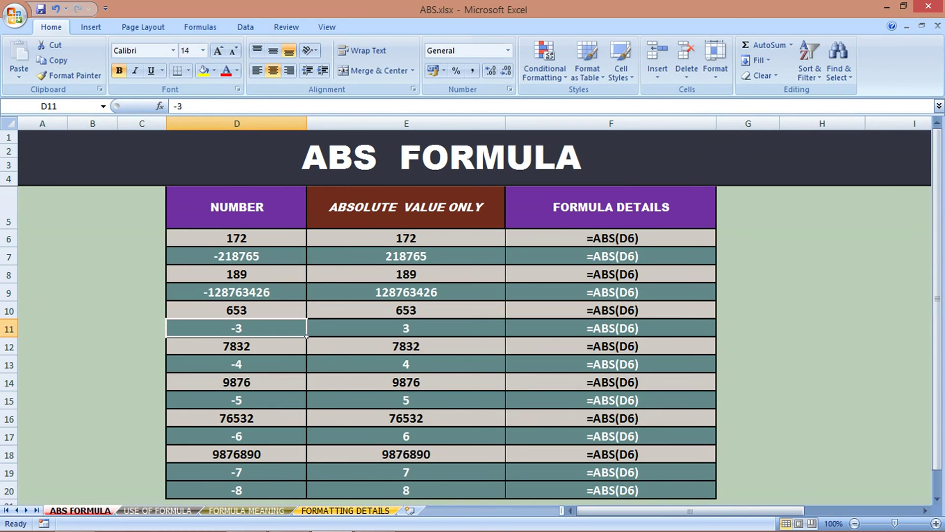
type("-43765321")
key("Return")
Replace the remaining numbers with -121, -673218, -89743567, -67843267 and -7632 in D20.
left_click(237, 364)
key("F2")
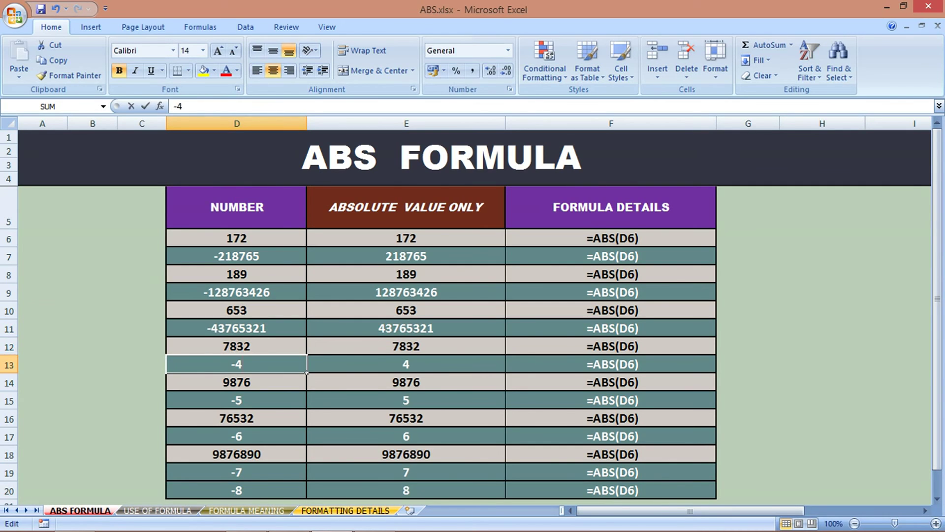
key("BackSpace")
type("121")
key("Return")
key("Return")
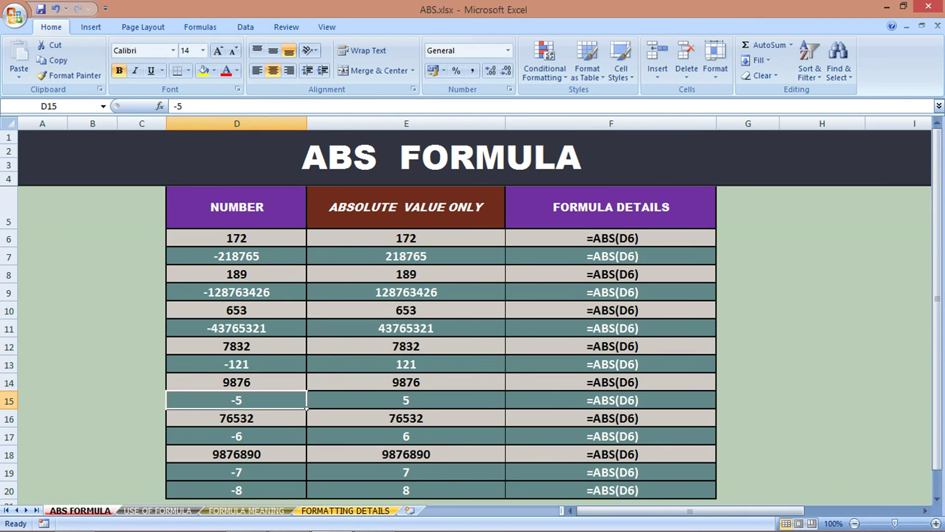
type("-673218")
key("Return")
key("Return")
type("-89743567")
key("Return")
key("Return")
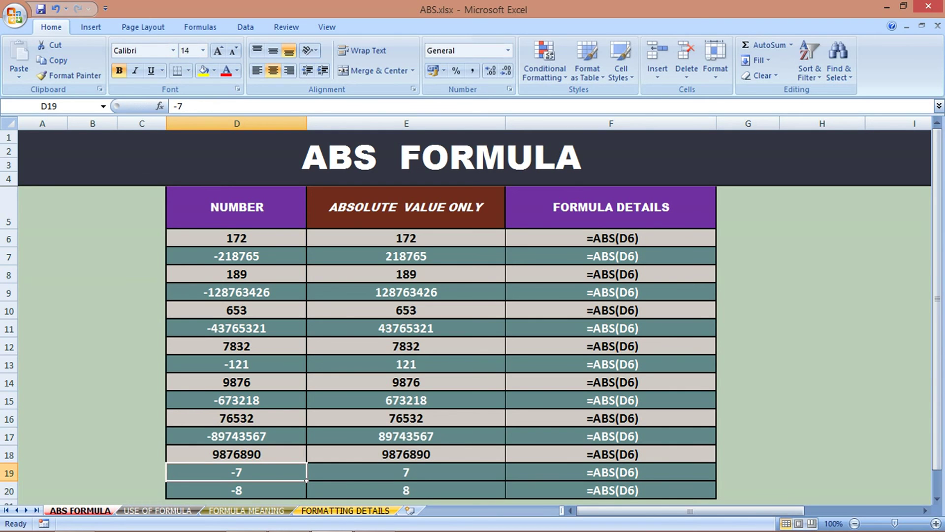
type("-67843267")
key("Return")
key("Return")
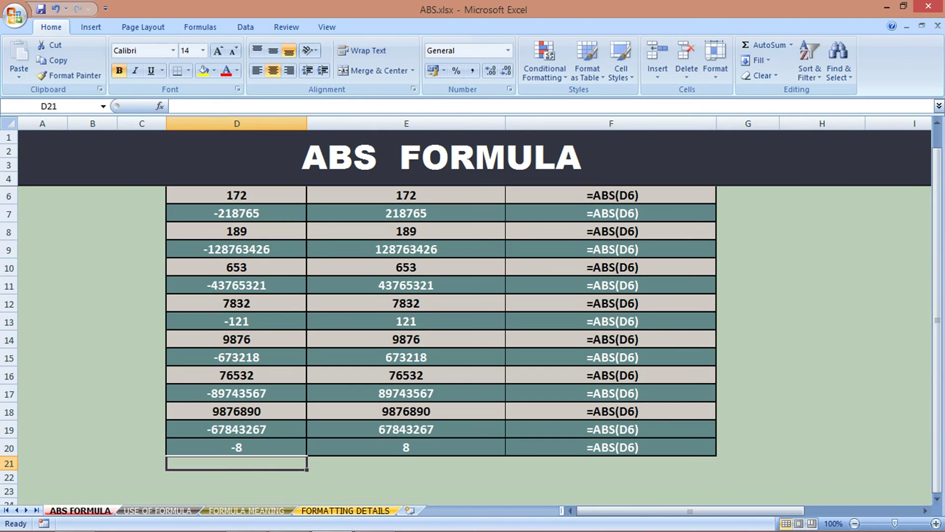
left_click(236, 447)
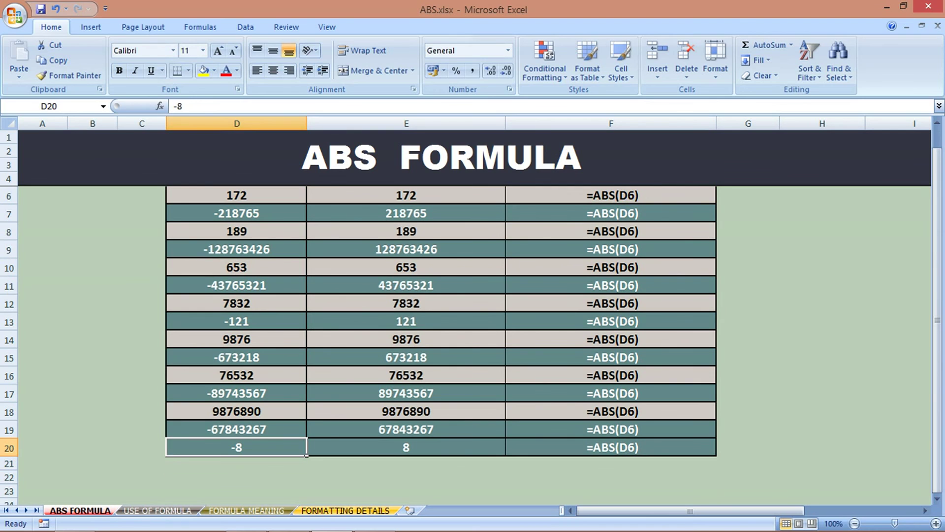
type("-7632")
key("Return")
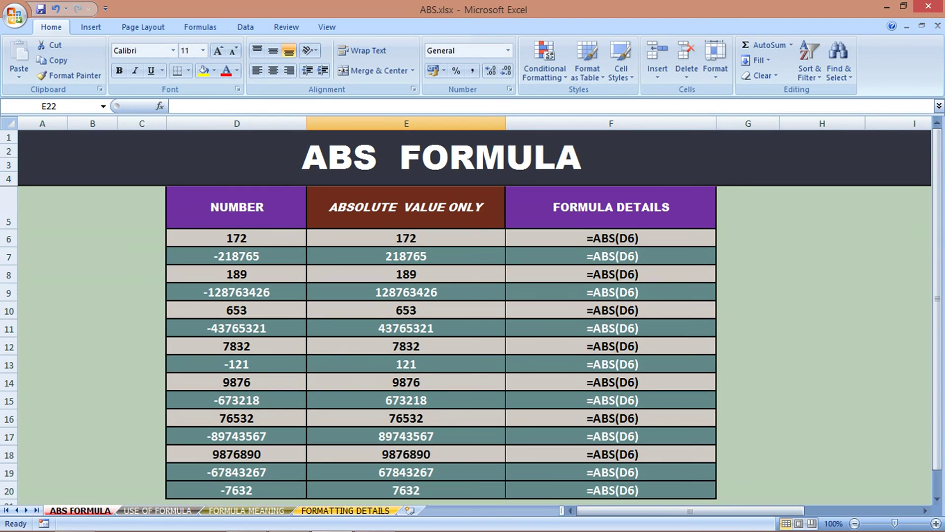
left_click(406, 238)
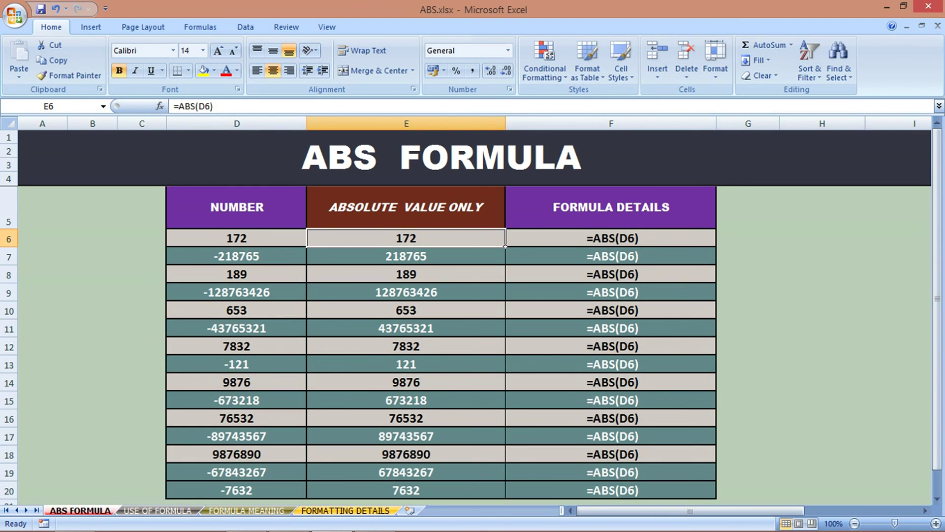
key("Down")
key("Down")
key("Down")
key("Down")
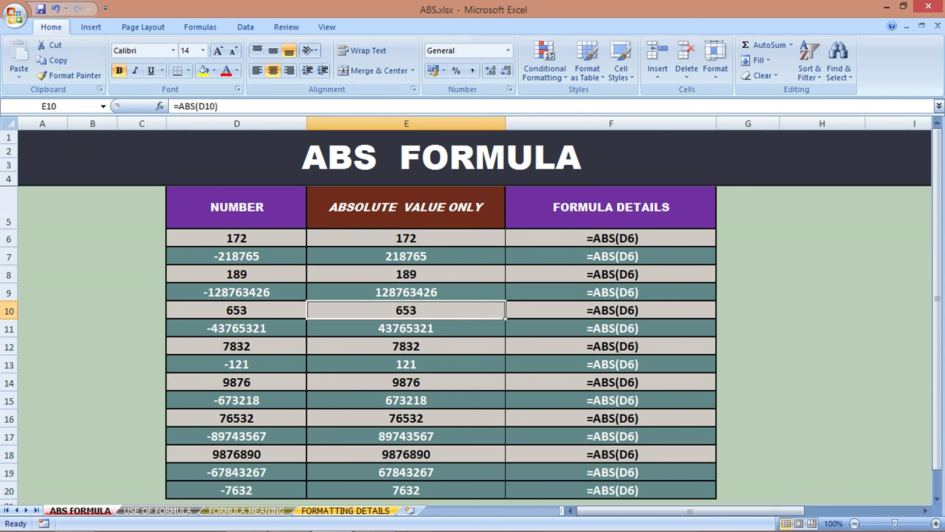
key("Down")
key("Down")
key("Down")
key("Down")
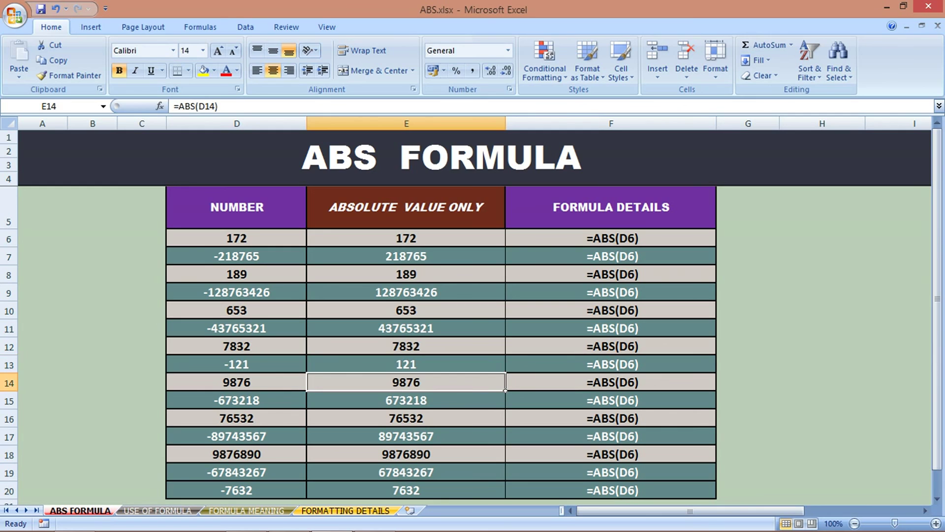
key("Down")
key("Down")
key("Down")
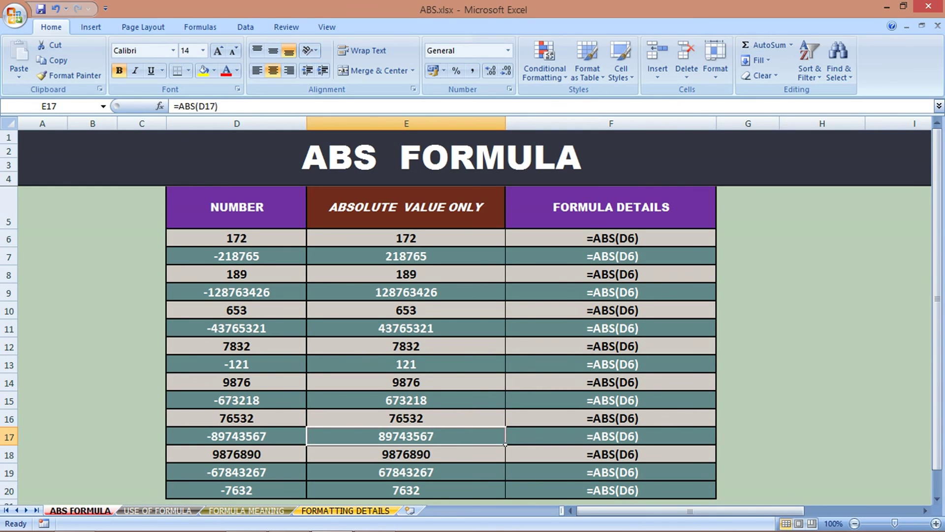
key("Down")
key("Down")
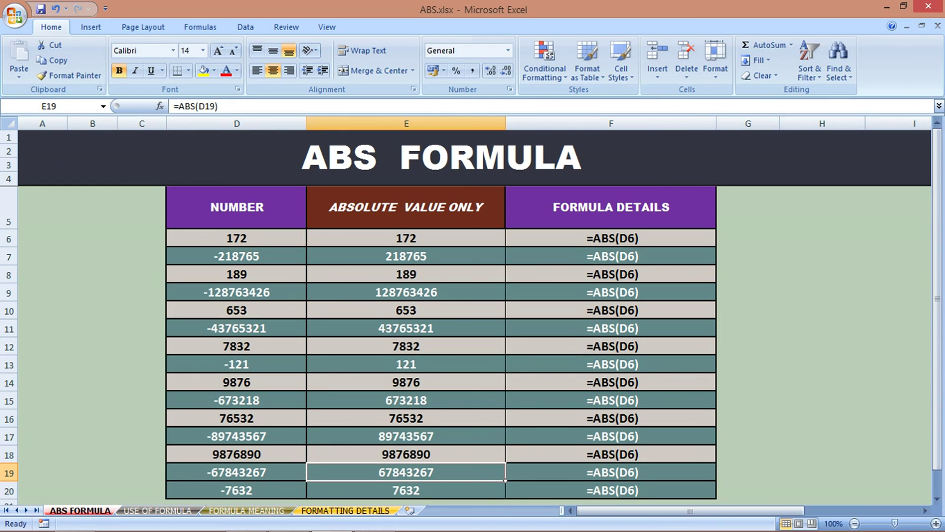
key("Down")
key("ctrl+Home")
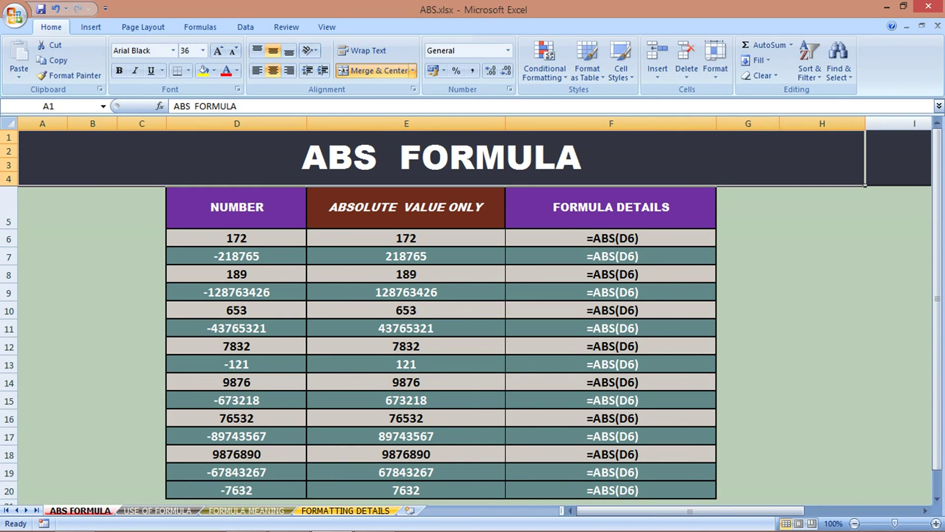